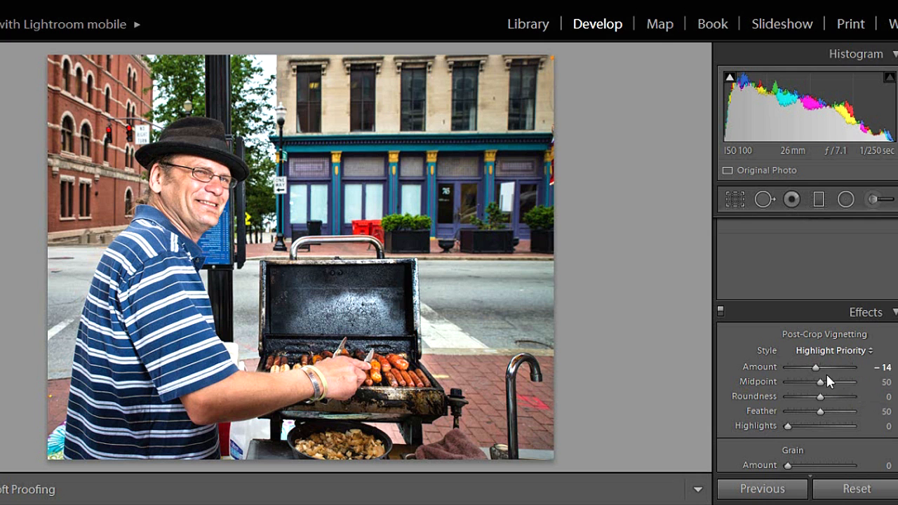
Adjust the post-crop vignette, ending with amount −48, midpoint 46, roundness −40 and feather 0
{"action": "left_click_drag", "start_coordinate": [817, 366], "coordinate": [799, 368]}
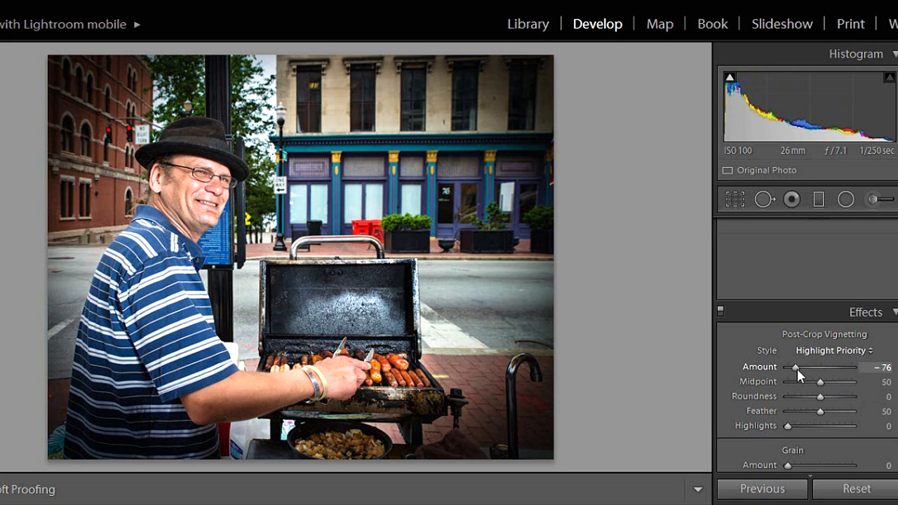
{"action": "left_click_drag", "start_coordinate": [820, 382], "coordinate": [806, 412]}
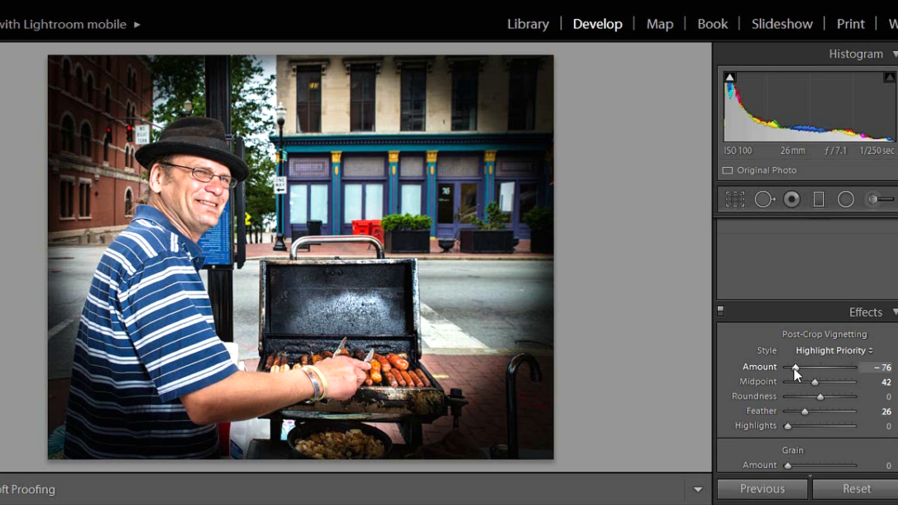
{"action": "left_click_drag", "start_coordinate": [794, 368], "coordinate": [820, 379]}
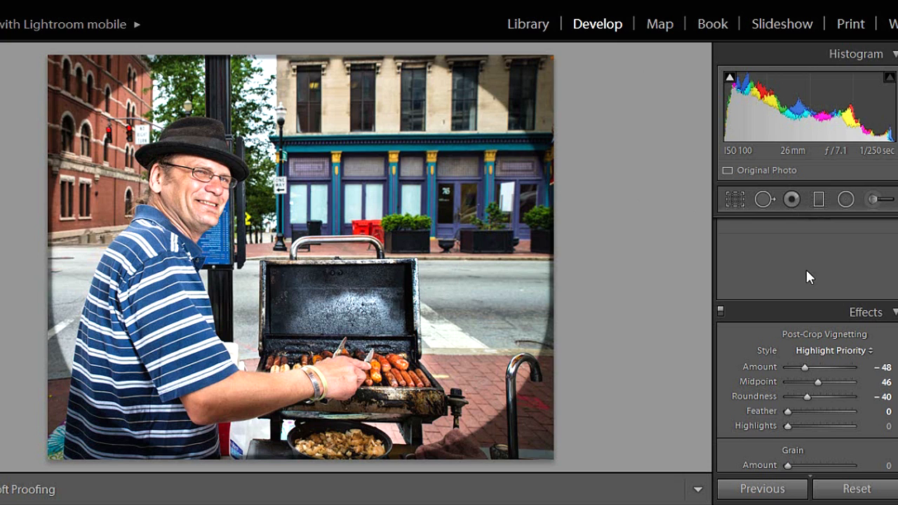
Reset the vignette amount to 0, and set it to −40 with the feather kept at 0
{"action": "left_click_drag", "start_coordinate": [805, 368], "coordinate": [816, 366]}
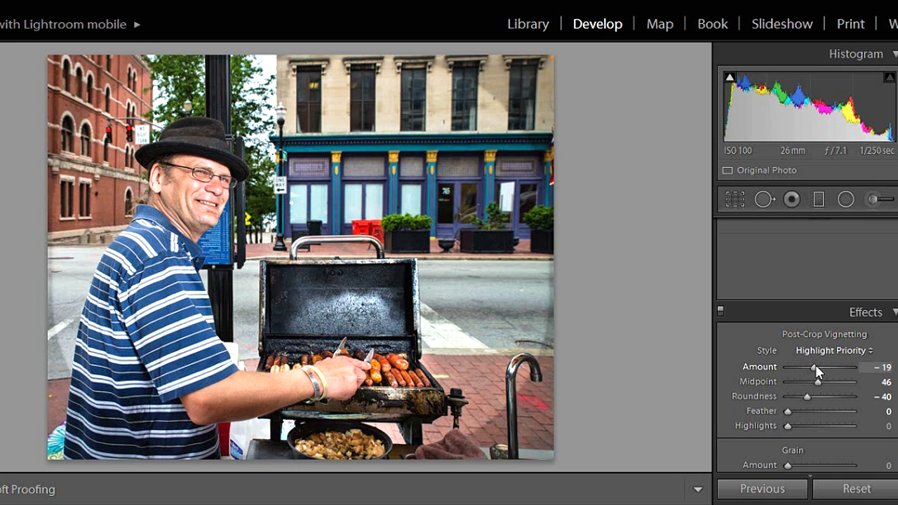
{"action": "double_click", "coordinate": [815, 366]}
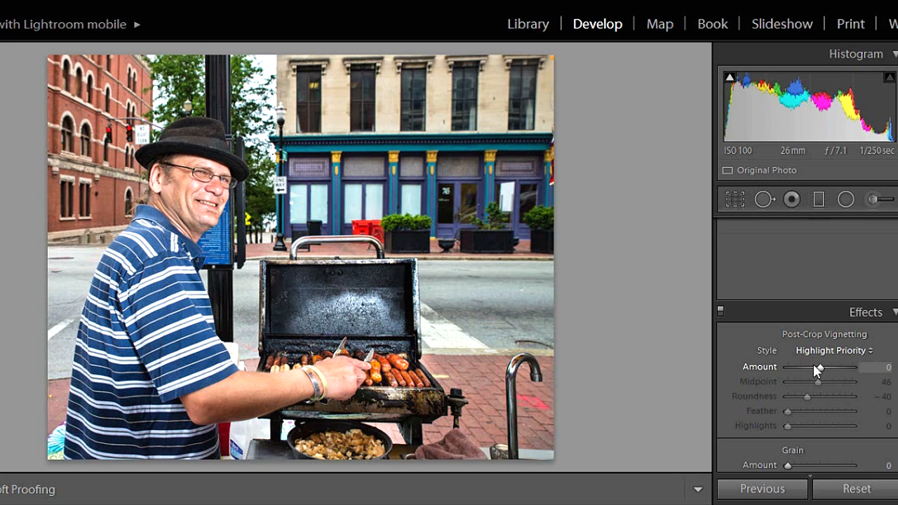
{"action": "left_click_drag", "start_coordinate": [815, 365], "coordinate": [807, 368]}
{"action": "mouse_move", "coordinate": [790, 412]}
{"action": "left_mouse_down"}
{"action": "mouse_move", "coordinate": [807, 408]}
{"action": "mouse_move", "coordinate": [784, 413]}
{"action": "left_mouse_up"}
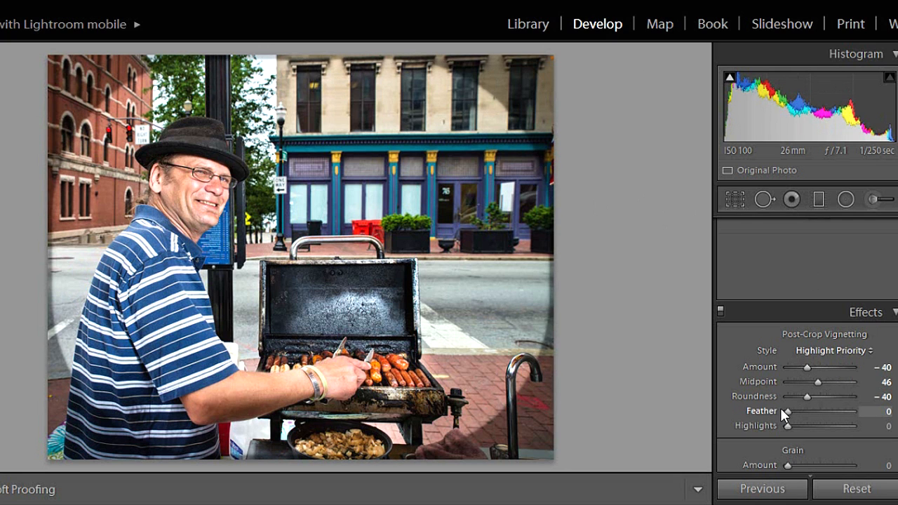
Soften the vignette's edge with a feather of 64 and reduce its amount to −14
{"action": "left_click_drag", "start_coordinate": [784, 412], "coordinate": [830, 411]}
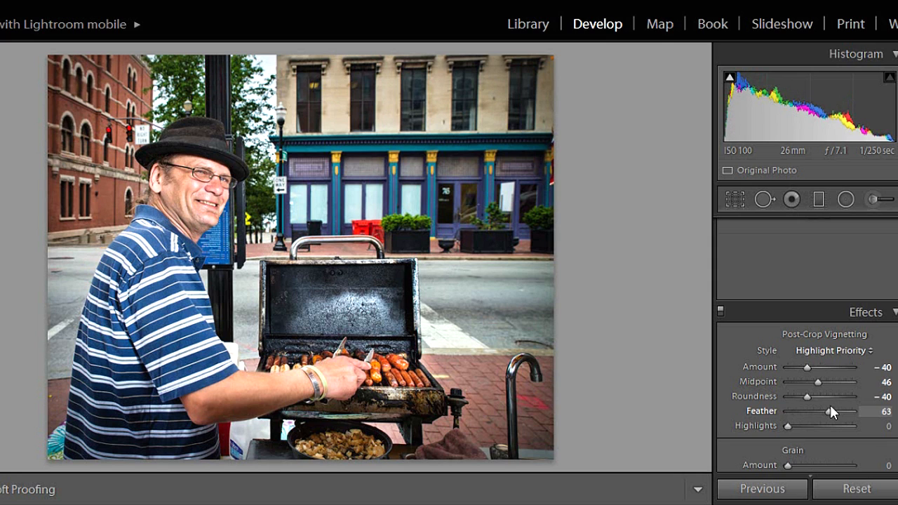
{"action": "left_click_drag", "start_coordinate": [831, 407], "coordinate": [832, 405]}
{"action": "left_click_drag", "start_coordinate": [810, 369], "coordinate": [814, 368]}
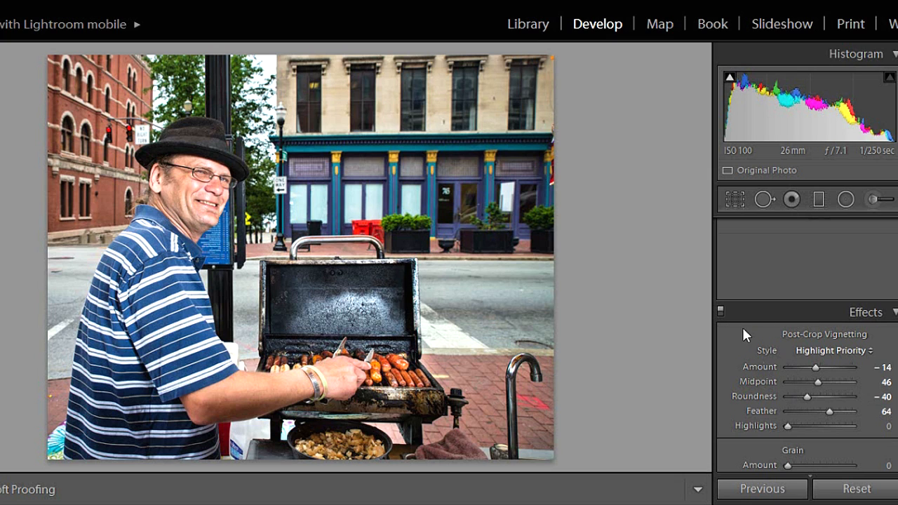
Turn the Effects adjustments off and on repeatedly to compare the photo with and without the vignette
{"action": "left_click", "coordinate": [721, 311]}
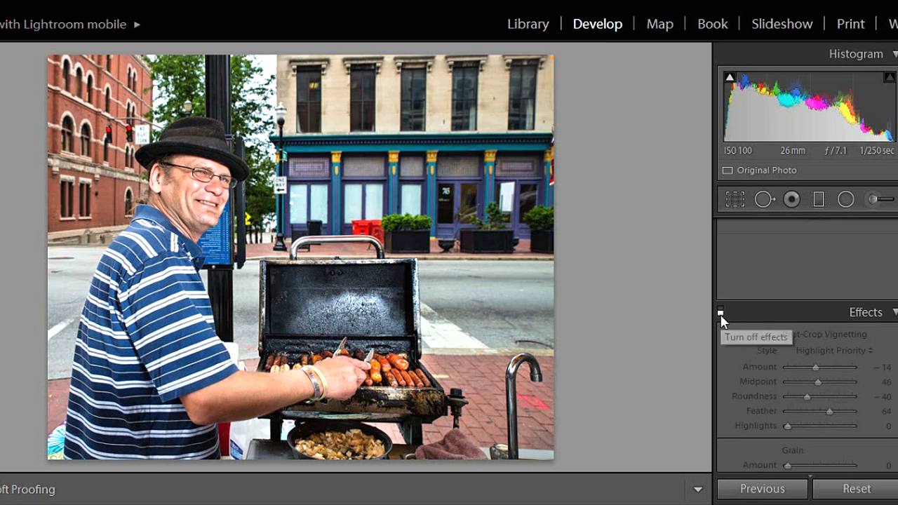
{"action": "left_click", "coordinate": [721, 311]}
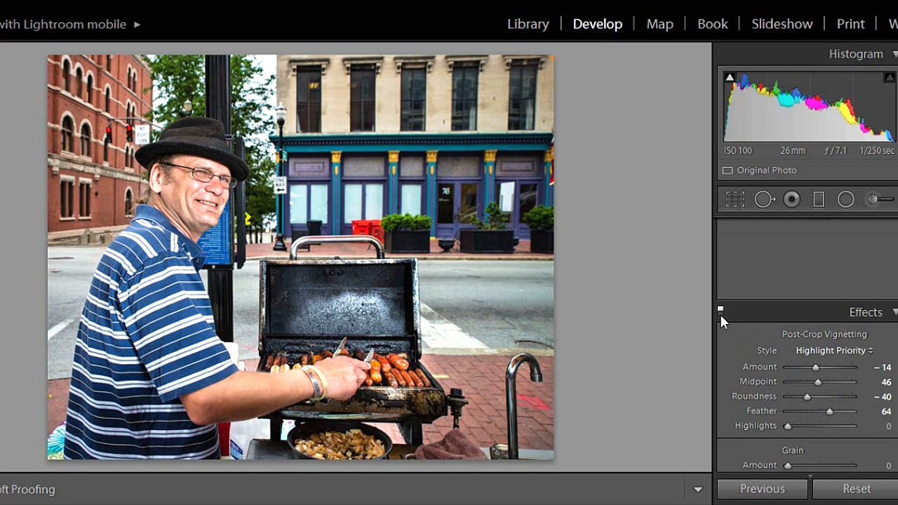
{"action": "left_click", "coordinate": [721, 312]}
{"action": "left_click", "coordinate": [721, 311]}
{"action": "left_click", "coordinate": [720, 311]}
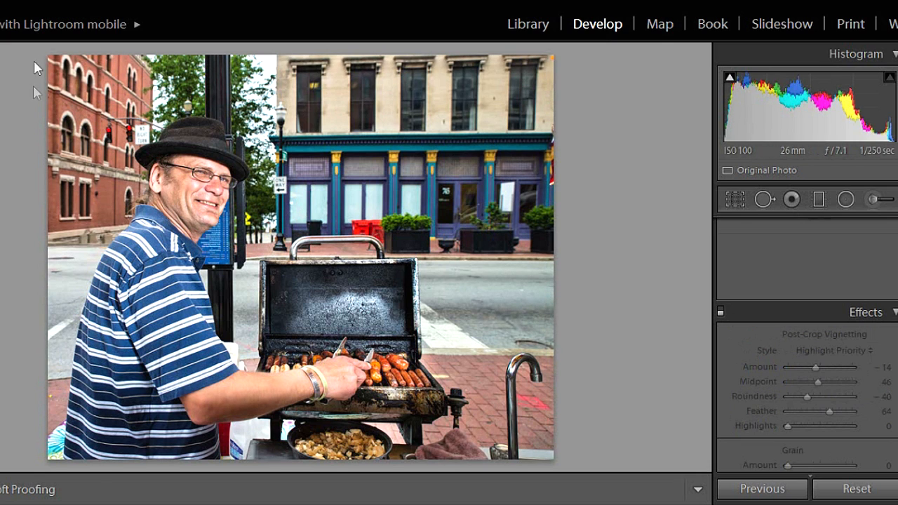
{"action": "left_click", "coordinate": [720, 311]}
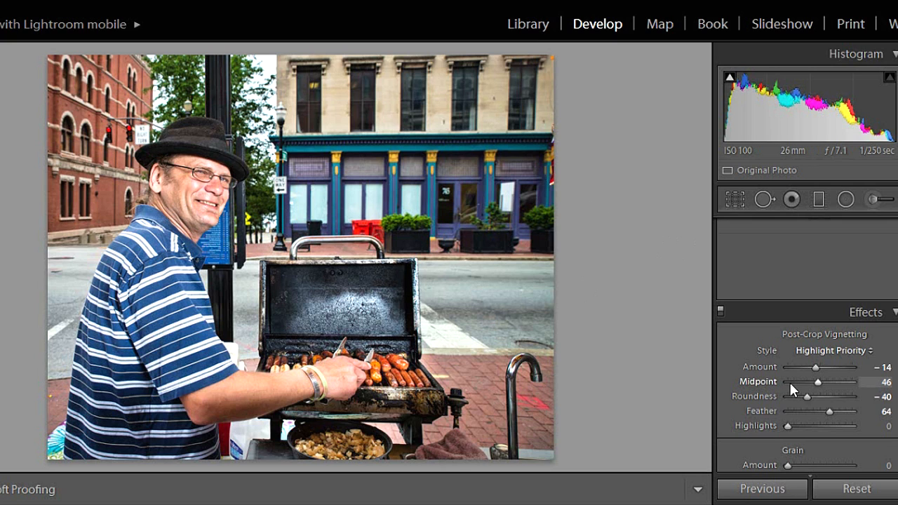
{"action": "left_click", "coordinate": [720, 312]}
{"action": "left_click", "coordinate": [720, 313]}
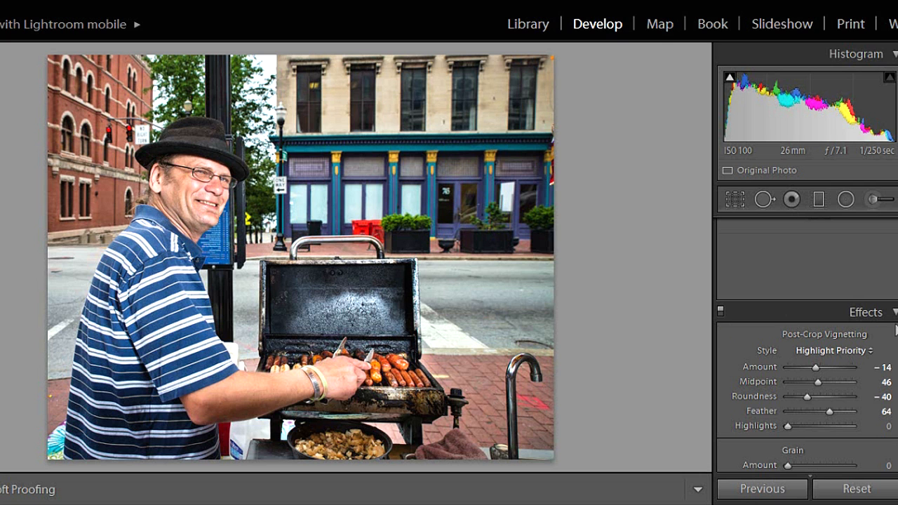
Set the vignette feather to 27 and try stronger amounts of −60 and −57 before weakening the amount
{"action": "mouse_move", "coordinate": [817, 367]}
{"action": "left_mouse_down"}
{"action": "mouse_move", "coordinate": [826, 371]}
{"action": "mouse_move", "coordinate": [800, 370]}
{"action": "left_mouse_up"}
{"action": "left_click_drag", "start_coordinate": [828, 411], "coordinate": [807, 410]}
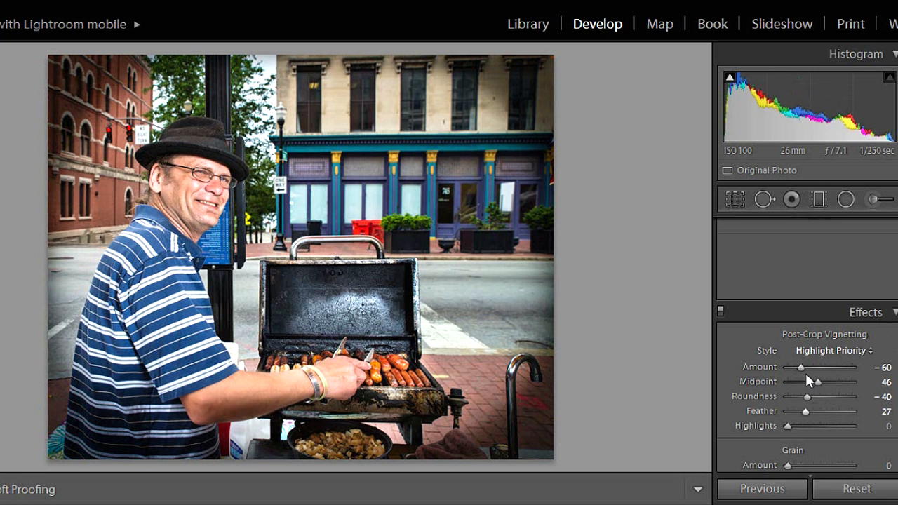
{"action": "left_click_drag", "start_coordinate": [804, 368], "coordinate": [804, 366]}
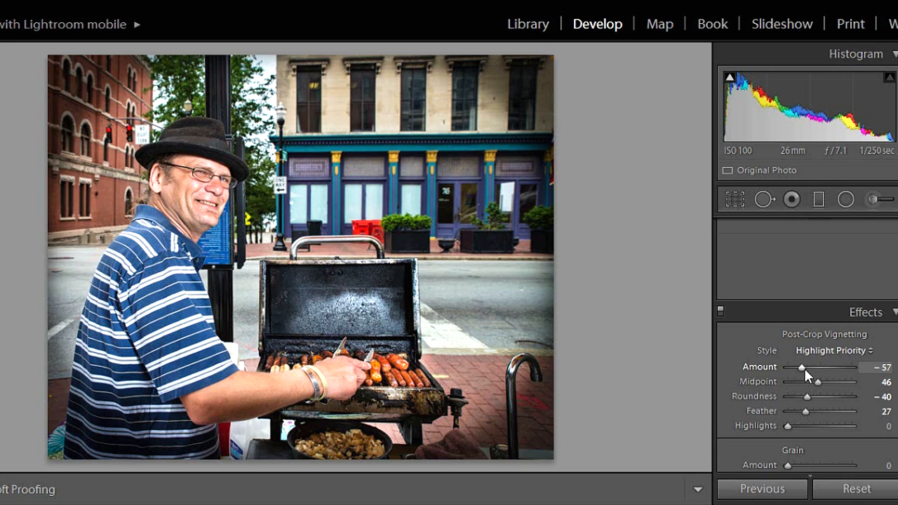
{"action": "left_click_drag", "start_coordinate": [804, 369], "coordinate": [814, 363]}
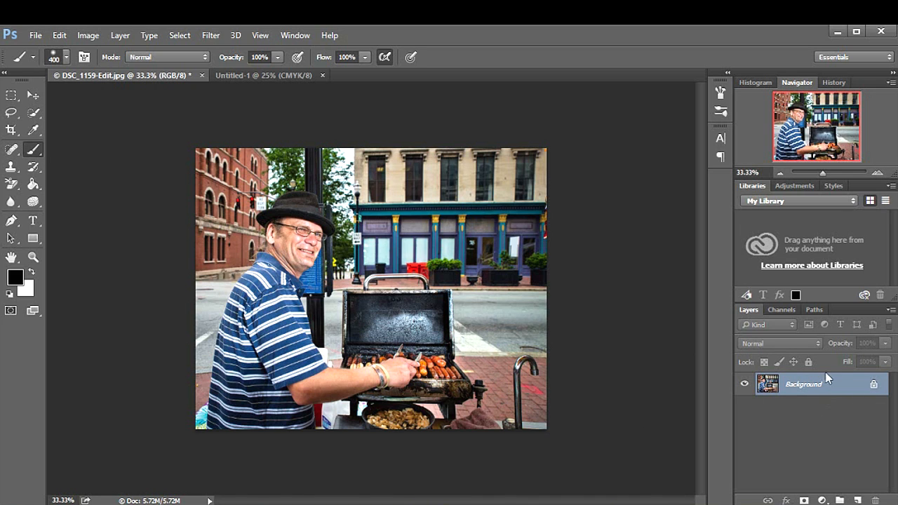
Switch to Photoshop, duplicate the photo's Background layer, and lower the brush opacity to 7%
{"action": "left_click_drag", "start_coordinate": [828, 385], "coordinate": [858, 500]}
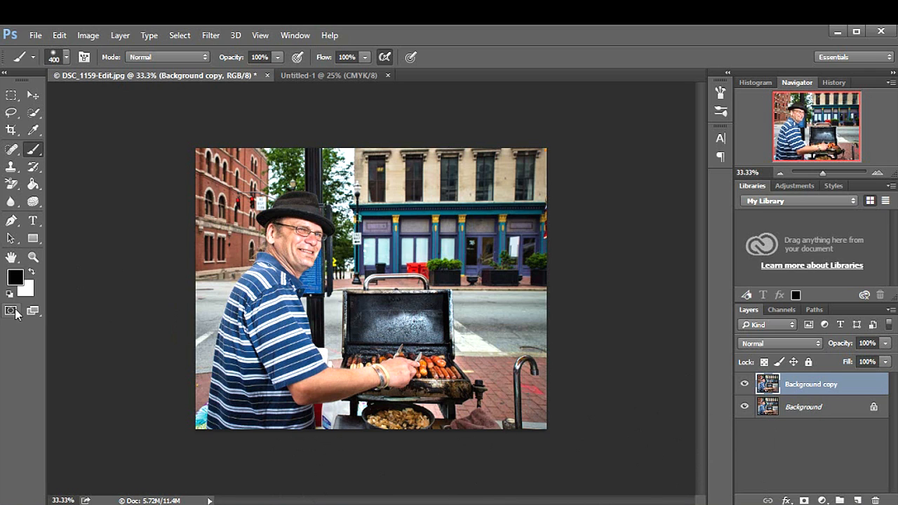
{"action": "left_click", "coordinate": [277, 59]}
{"action": "left_click_drag", "start_coordinate": [277, 72], "coordinate": [216, 76]}
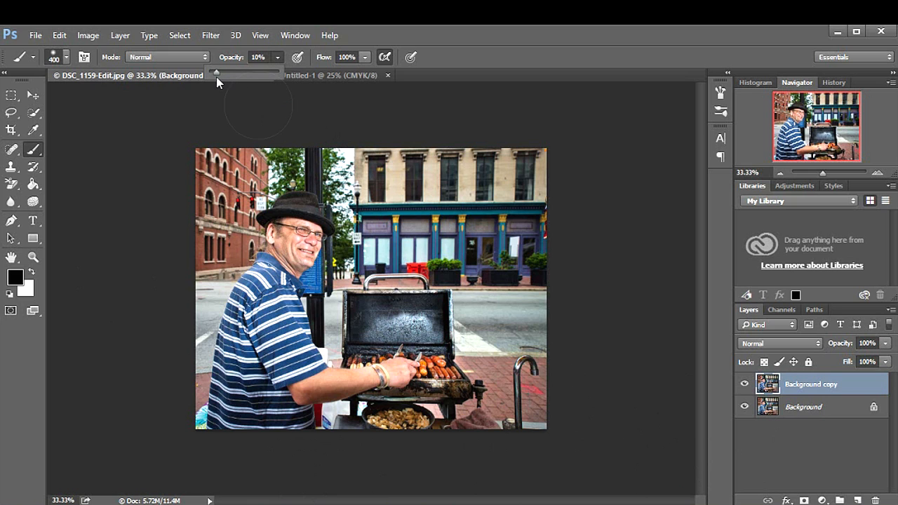
{"action": "left_click", "coordinate": [511, 159]}
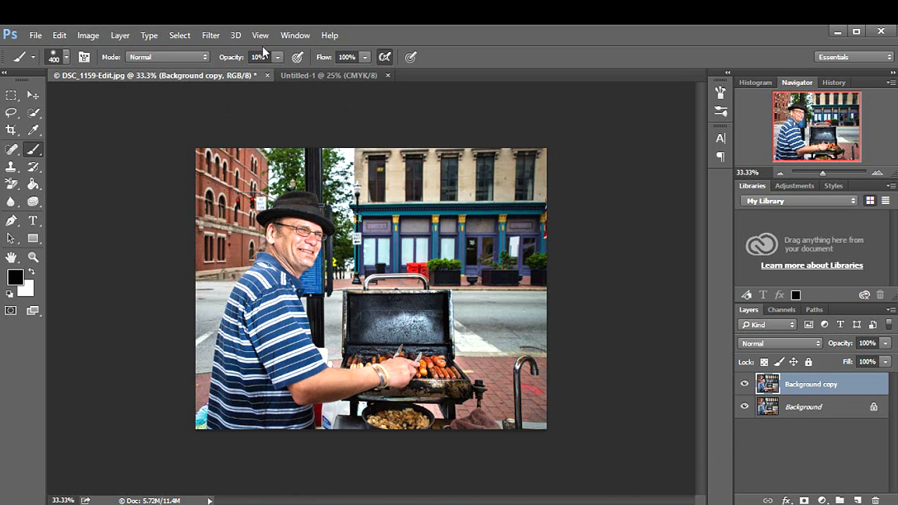
{"action": "left_click", "coordinate": [277, 57]}
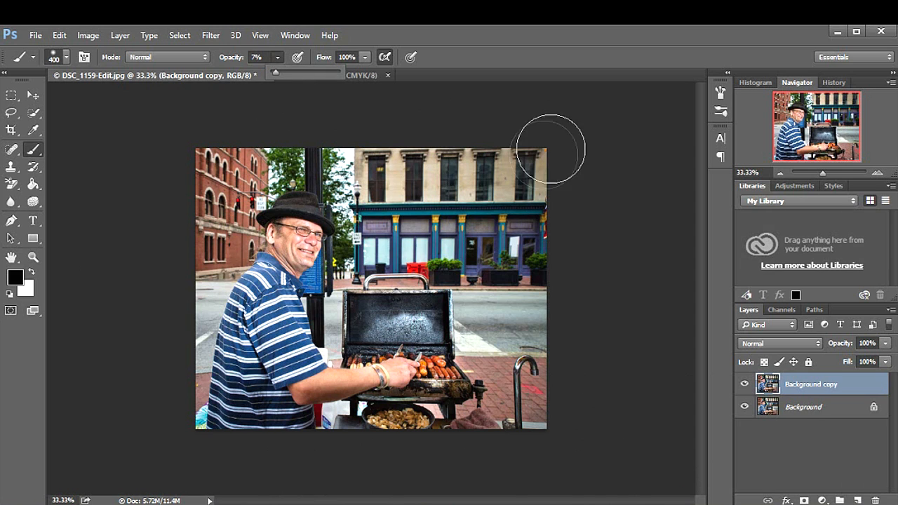
Paint black along the photo's right and left edges on the duplicated layer, enlarging the brush to 600 partway
{"action": "left_click", "coordinate": [533, 179]}
{"action": "mouse_move", "coordinate": [545, 188]}
{"action": "left_mouse_down"}
{"action": "mouse_move", "coordinate": [510, 164]}
{"action": "mouse_move", "coordinate": [541, 251]}
{"action": "mouse_move", "coordinate": [532, 369]}
{"action": "left_mouse_up"}
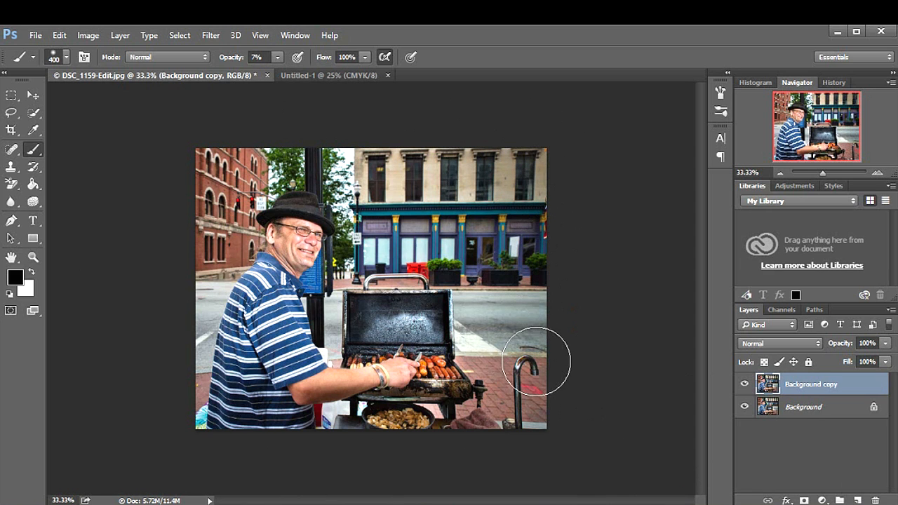
{"action": "key", "text": "bracketright"}
{"action": "key", "text": "bracketright"}
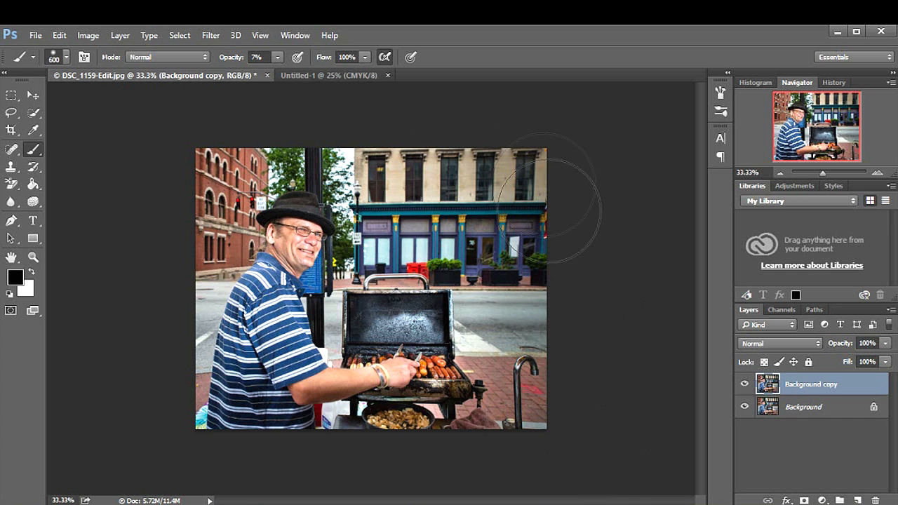
{"action": "mouse_move", "coordinate": [228, 152]}
{"action": "left_mouse_down"}
{"action": "mouse_move", "coordinate": [177, 238]}
{"action": "mouse_move", "coordinate": [233, 140]}
{"action": "mouse_move", "coordinate": [202, 201]}
{"action": "mouse_move", "coordinate": [167, 371]}
{"action": "left_mouse_up"}
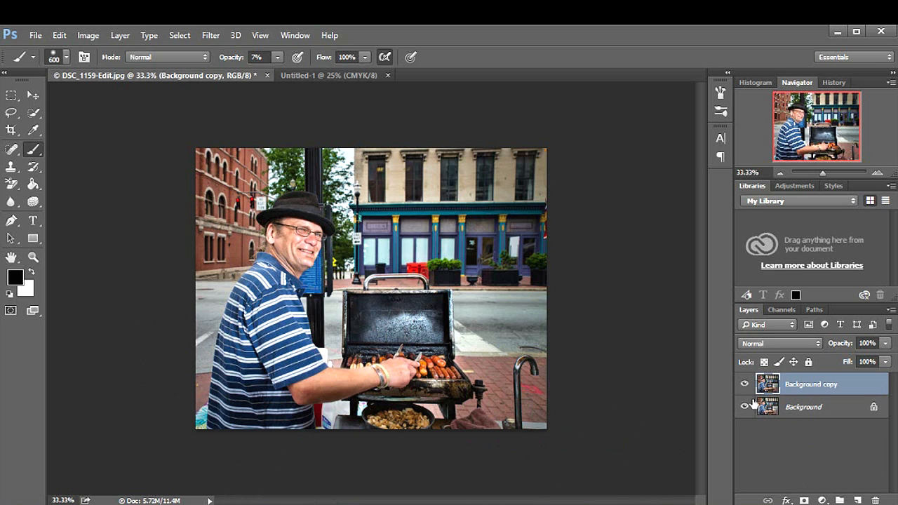
Hide and show the painted Background copy layer repeatedly to compare the photo before and after the edge darkening
{"action": "left_click", "coordinate": [744, 385]}
{"action": "left_click", "coordinate": [745, 386]}
{"action": "left_click", "coordinate": [745, 386]}
{"action": "left_click", "coordinate": [745, 386]}
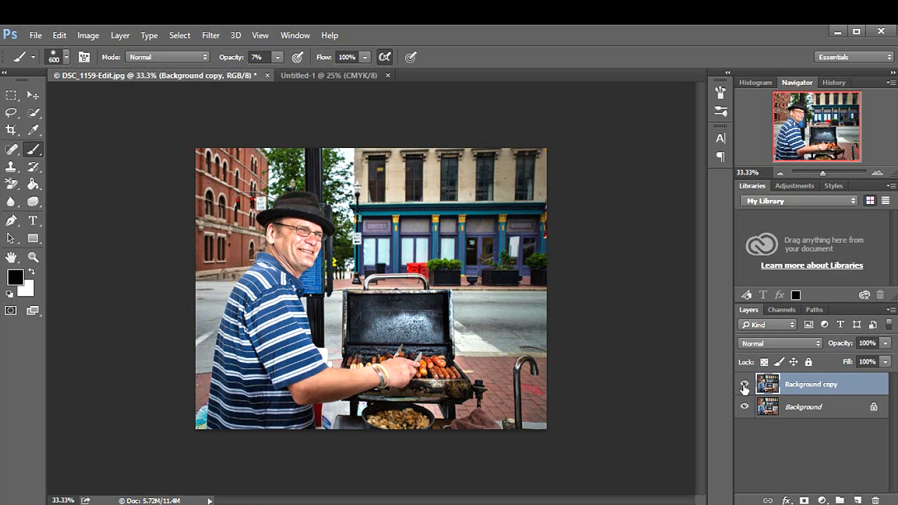